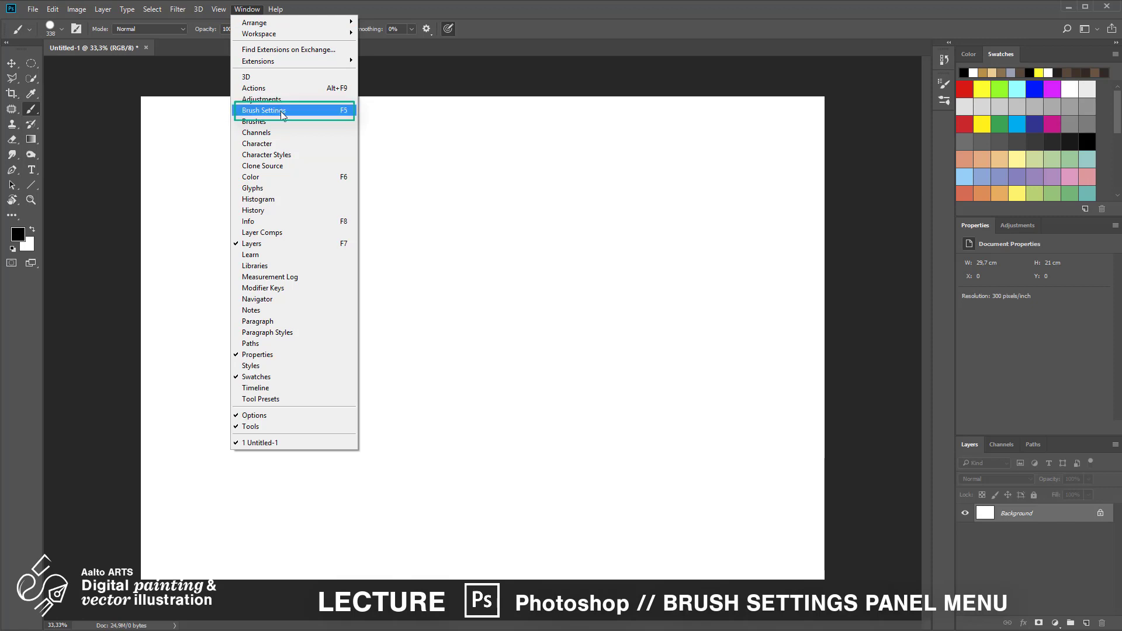
Open the Brush Settings panel
{"action": "left_click", "coordinate": [282, 110]}
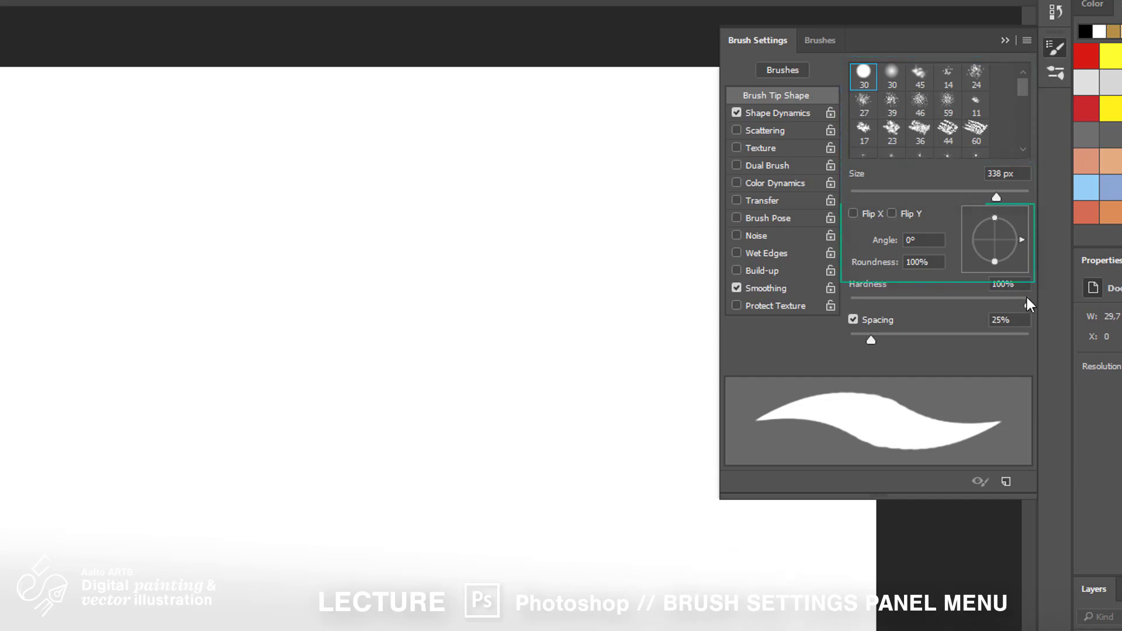
{"action": "mouse_move", "coordinate": [1027, 304]}
{"action": "left_mouse_down"}
{"action": "mouse_move", "coordinate": [927, 308]}
{"action": "mouse_move", "coordinate": [1040, 311]}
{"action": "left_mouse_up"}
{"action": "mouse_move", "coordinate": [1016, 242]}
{"action": "left_mouse_down"}
{"action": "mouse_move", "coordinate": [1002, 204]}
{"action": "mouse_move", "coordinate": [984, 201]}
{"action": "mouse_move", "coordinate": [1029, 225]}
{"action": "mouse_move", "coordinate": [1028, 258]}
{"action": "mouse_move", "coordinate": [1031, 239]}
{"action": "mouse_move", "coordinate": [995, 230]}
{"action": "mouse_move", "coordinate": [1020, 230]}
{"action": "mouse_move", "coordinate": [987, 213]}
{"action": "mouse_move", "coordinate": [970, 230]}
{"action": "mouse_move", "coordinate": [994, 263]}
{"action": "mouse_move", "coordinate": [1026, 241]}
{"action": "mouse_move", "coordinate": [995, 211]}
{"action": "mouse_move", "coordinate": [1020, 238]}
{"action": "left_mouse_up"}
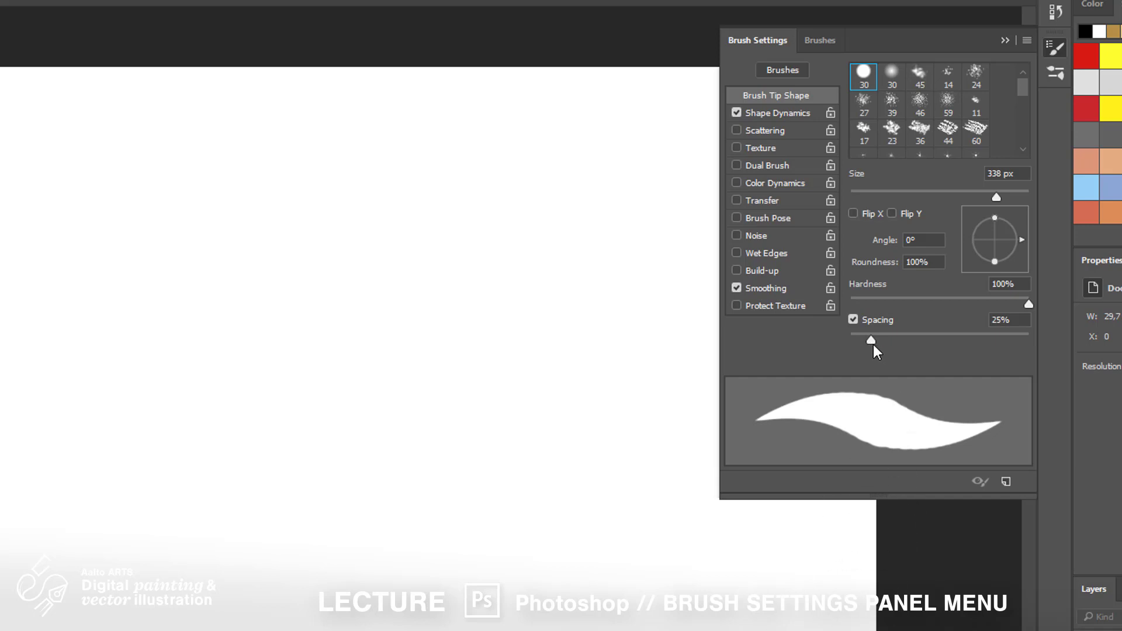
Set the brush spacing to 11% and paint a test stroke across the canvas
{"action": "mouse_move", "coordinate": [873, 343]}
{"action": "left_mouse_down"}
{"action": "mouse_move", "coordinate": [961, 345]}
{"action": "mouse_move", "coordinate": [859, 353]}
{"action": "mouse_move", "coordinate": [857, 340]}
{"action": "mouse_move", "coordinate": [869, 346]}
{"action": "left_mouse_up"}
{"action": "left_click_drag", "start_coordinate": [871, 340], "coordinate": [866, 341]}
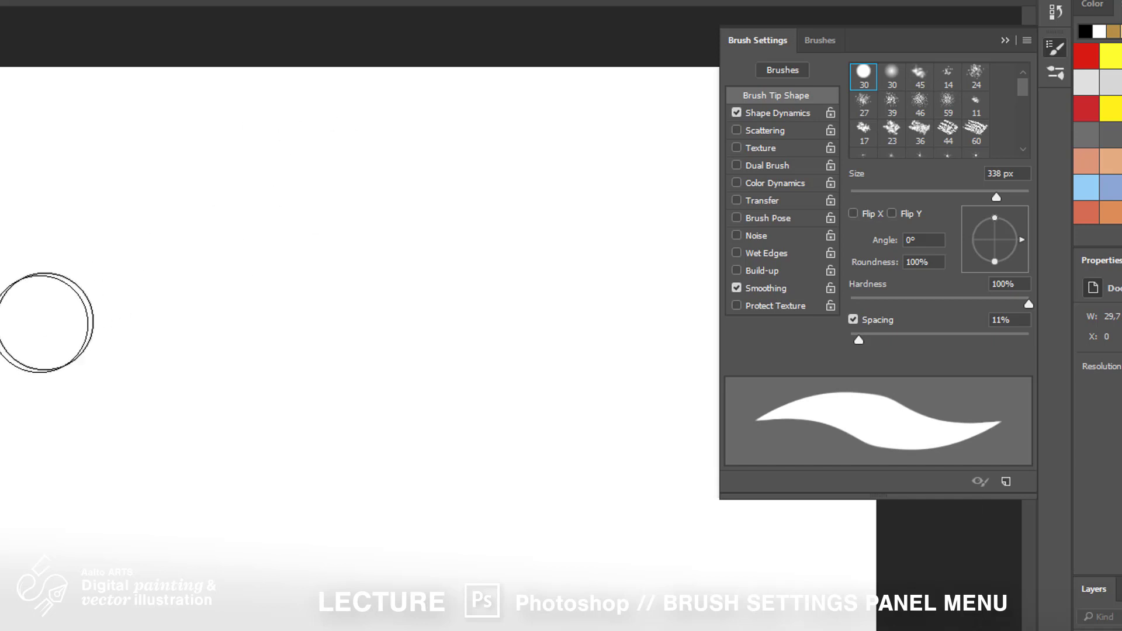
{"action": "mouse_move", "coordinate": [40, 320]}
{"action": "left_mouse_down"}
{"action": "mouse_move", "coordinate": [246, 307]}
{"action": "mouse_move", "coordinate": [493, 460]}
{"action": "mouse_move", "coordinate": [608, 473]}
{"action": "left_mouse_up"}
Lower the spacing to 8% and paint another test stroke
{"action": "left_click_drag", "start_coordinate": [858, 341], "coordinate": [856, 340]}
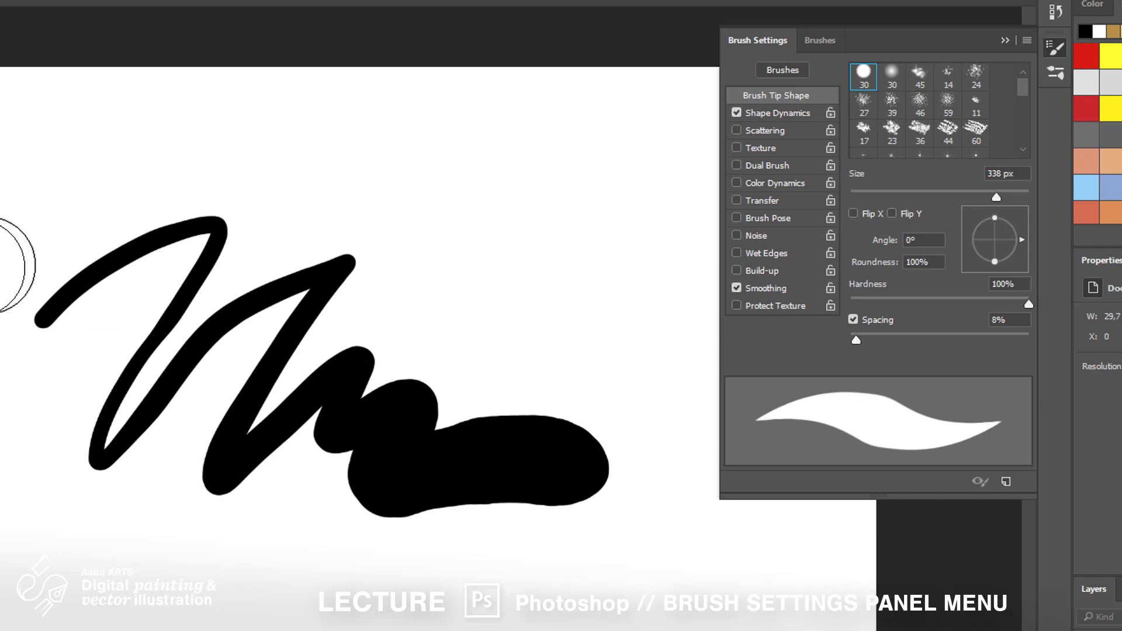
{"action": "left_click_drag", "start_coordinate": [0, 263], "coordinate": [605, 264]}
Paint over the test strokes in white, swapping foreground and background colours before and after
{"action": "key", "text": "x"}
{"action": "mouse_move", "coordinate": [622, 473]}
{"action": "left_mouse_down"}
{"action": "mouse_move", "coordinate": [364, 272]}
{"action": "mouse_move", "coordinate": [293, 263]}
{"action": "left_mouse_up"}
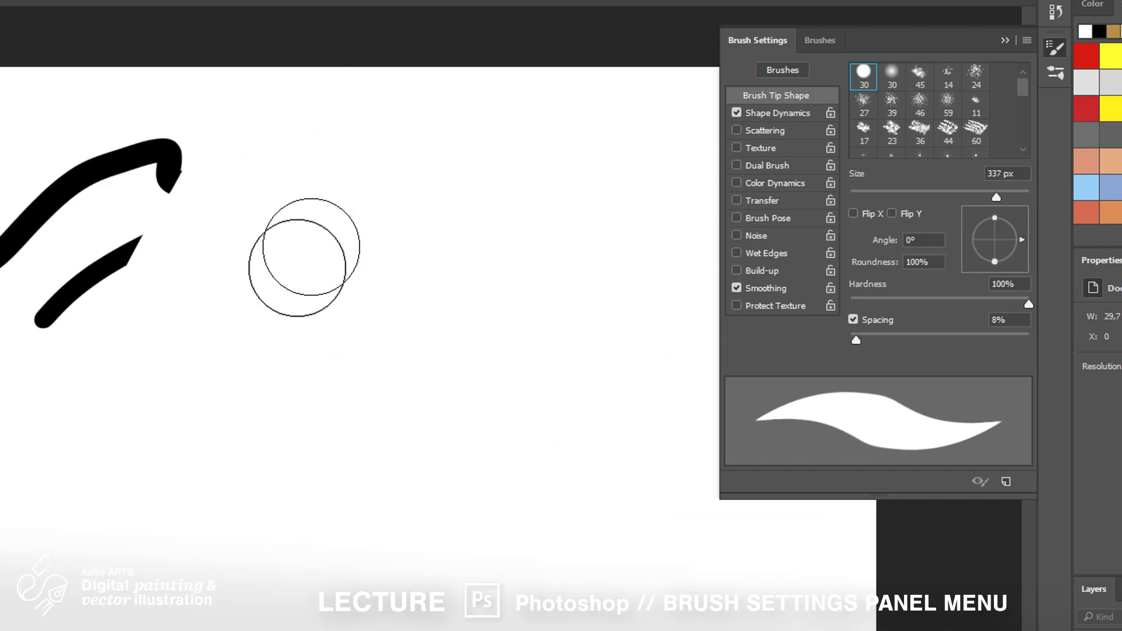
{"action": "key", "text": "x"}
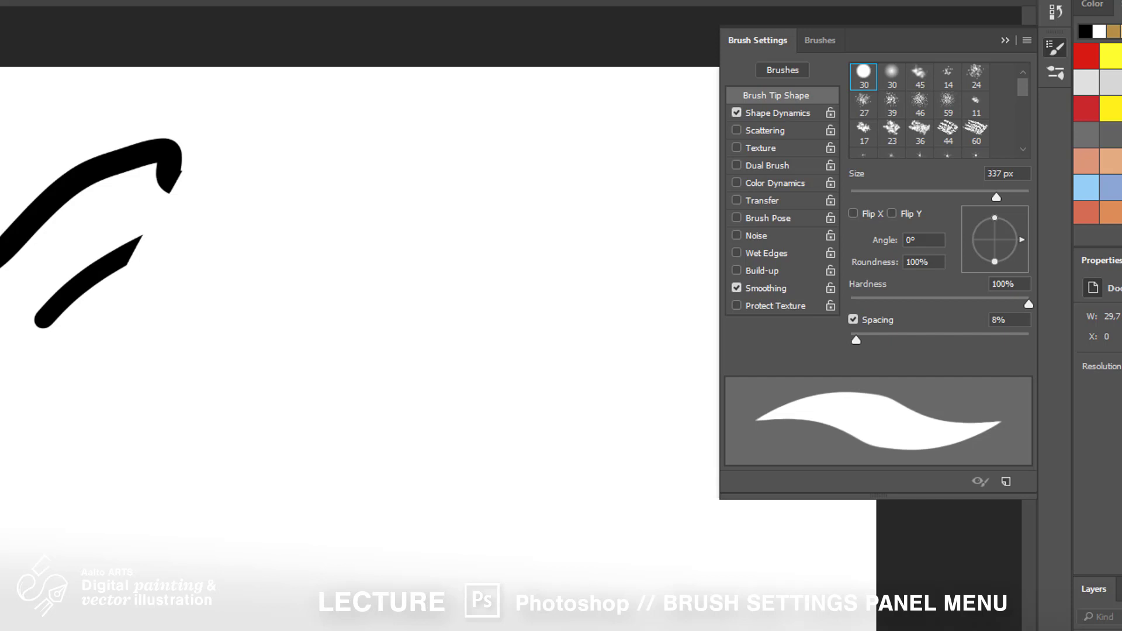
Switch to the 44 chalk brush tip, set spacing to 64% and size to 101 px
{"action": "left_click", "coordinate": [953, 134]}
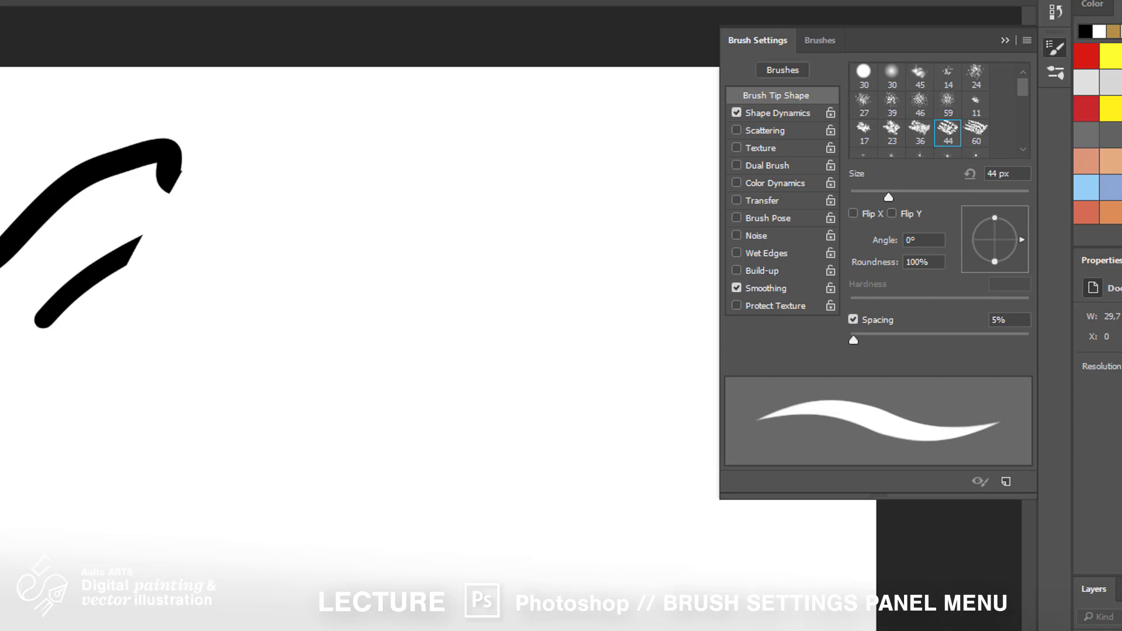
{"action": "mouse_move", "coordinate": [854, 339]}
{"action": "left_mouse_down"}
{"action": "mouse_move", "coordinate": [985, 357]}
{"action": "mouse_move", "coordinate": [970, 342]}
{"action": "mouse_move", "coordinate": [859, 348]}
{"action": "left_mouse_up"}
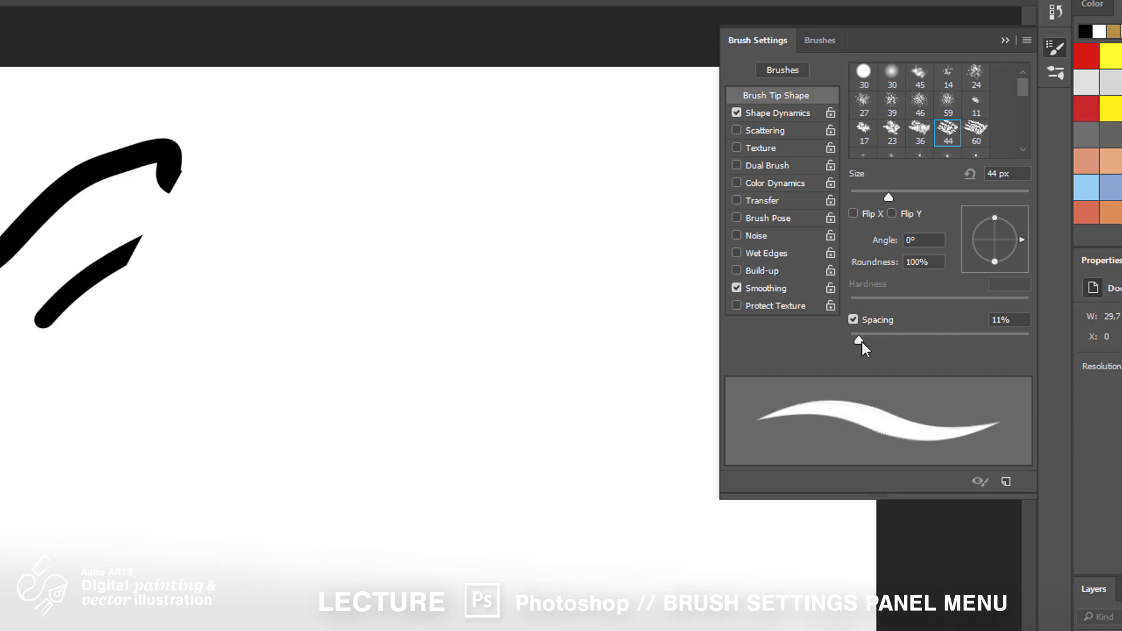
{"action": "left_click_drag", "start_coordinate": [861, 342], "coordinate": [907, 349]}
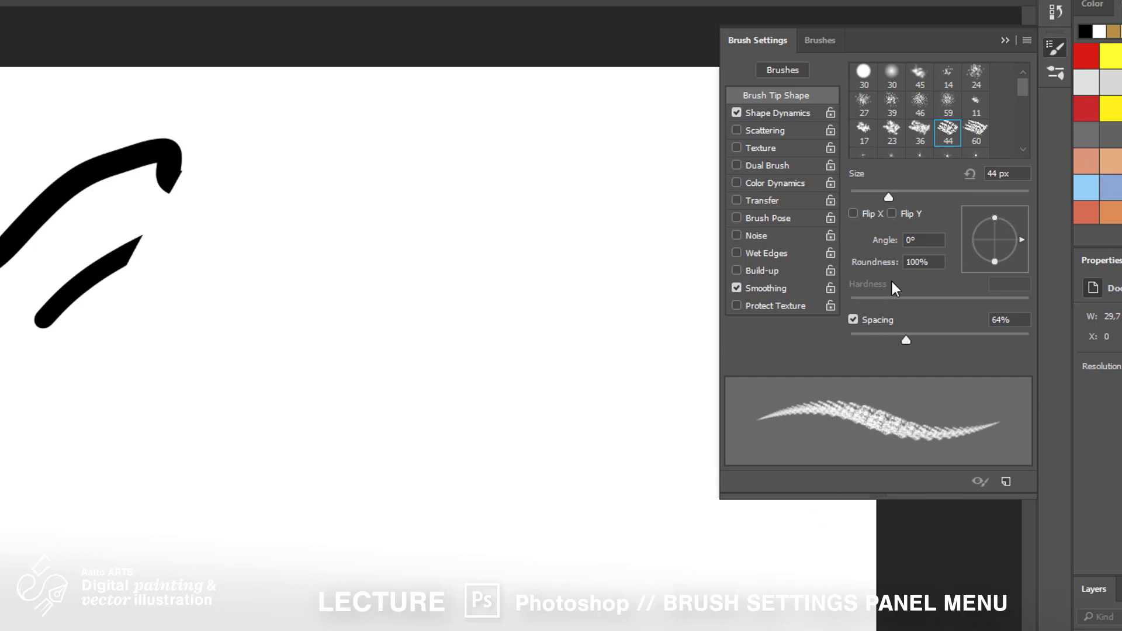
{"action": "left_click_drag", "start_coordinate": [899, 193], "coordinate": [940, 195]}
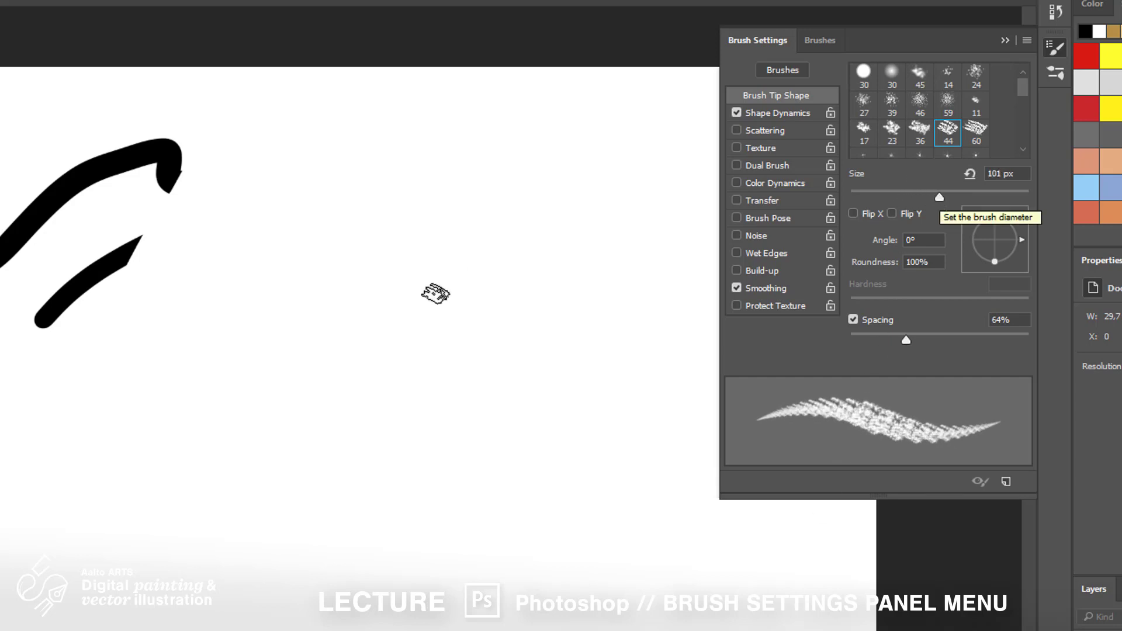
Paint two test strokes with the chalk brush and open the Shape Dynamics settings
{"action": "mouse_move", "coordinate": [247, 425]}
{"action": "left_mouse_down"}
{"action": "mouse_move", "coordinate": [349, 277]}
{"action": "mouse_move", "coordinate": [404, 261]}
{"action": "mouse_move", "coordinate": [340, 379]}
{"action": "mouse_move", "coordinate": [330, 455]}
{"action": "mouse_move", "coordinate": [444, 271]}
{"action": "mouse_move", "coordinate": [394, 456]}
{"action": "mouse_move", "coordinate": [488, 294]}
{"action": "mouse_move", "coordinate": [469, 372]}
{"action": "mouse_move", "coordinate": [478, 447]}
{"action": "mouse_move", "coordinate": [549, 332]}
{"action": "mouse_move", "coordinate": [610, 262]}
{"action": "left_mouse_up"}
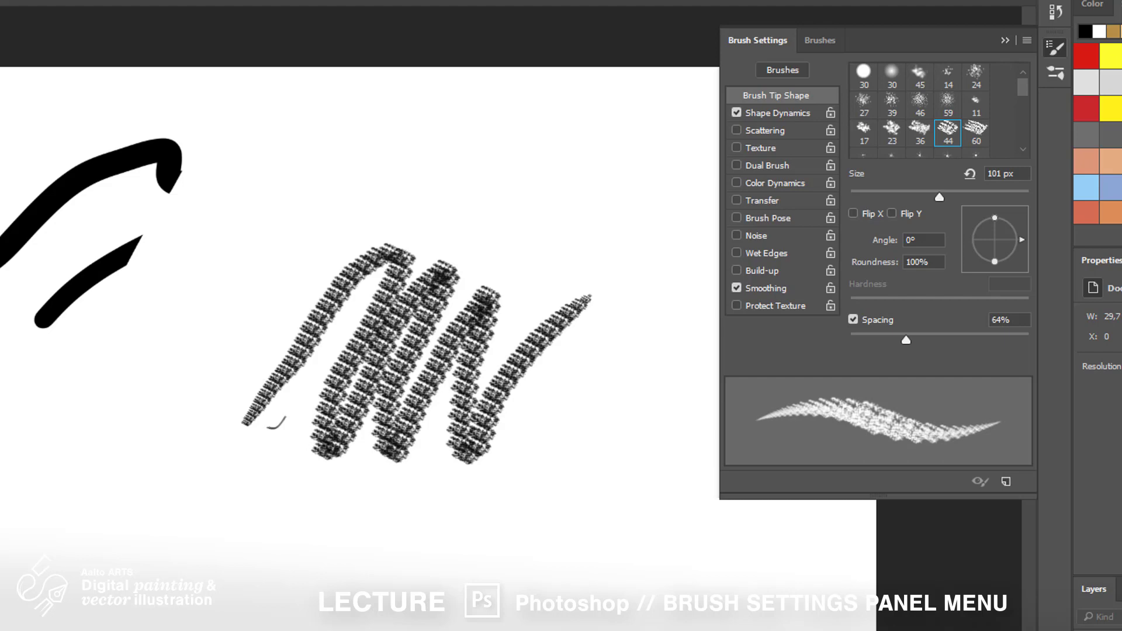
{"action": "left_click", "coordinate": [808, 114]}
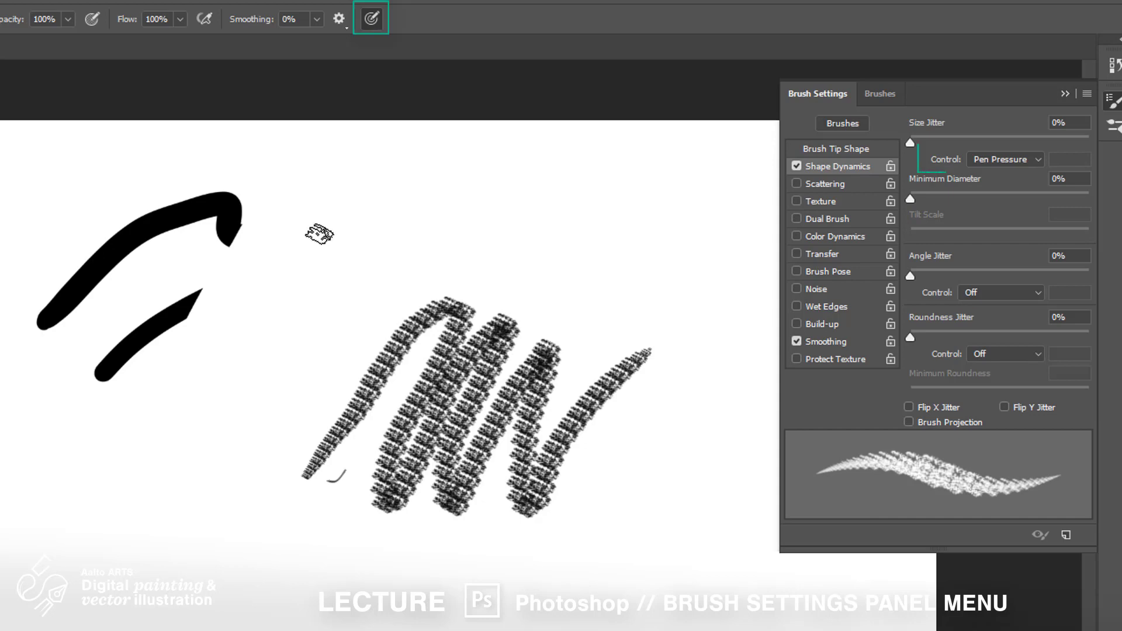
{"action": "mouse_move", "coordinate": [318, 233]}
{"action": "left_mouse_down"}
{"action": "mouse_move", "coordinate": [379, 194]}
{"action": "mouse_move", "coordinate": [365, 258]}
{"action": "mouse_move", "coordinate": [549, 186]}
{"action": "left_mouse_up"}
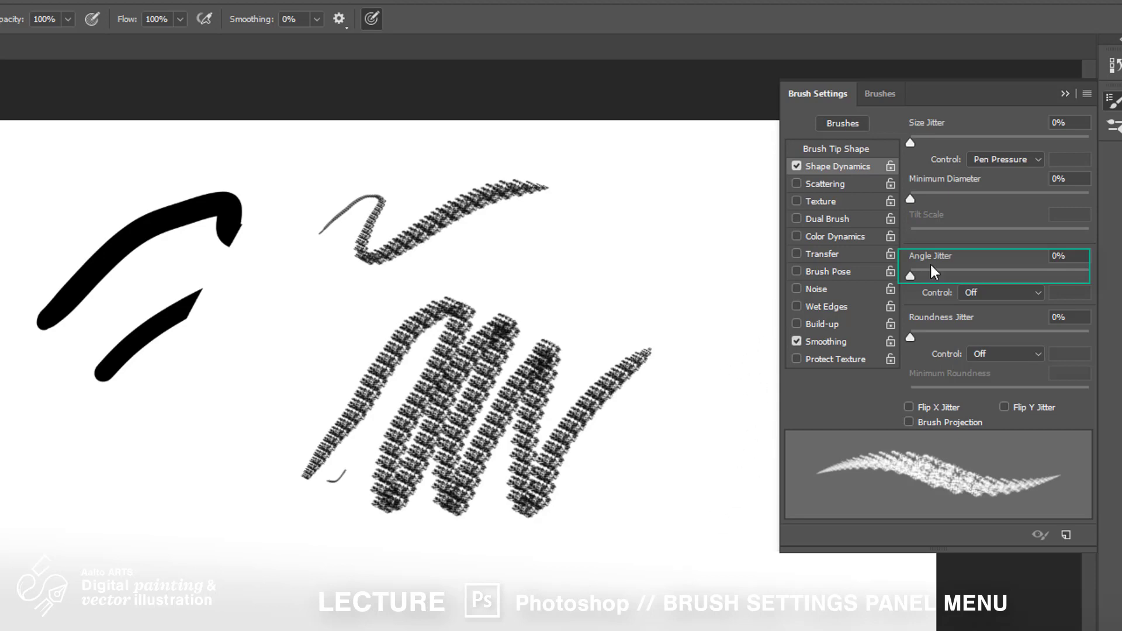
Set Angle Jitter to 100% and paint several test strokes with the jittered brush
{"action": "left_click_drag", "start_coordinate": [911, 276], "coordinate": [969, 278]}
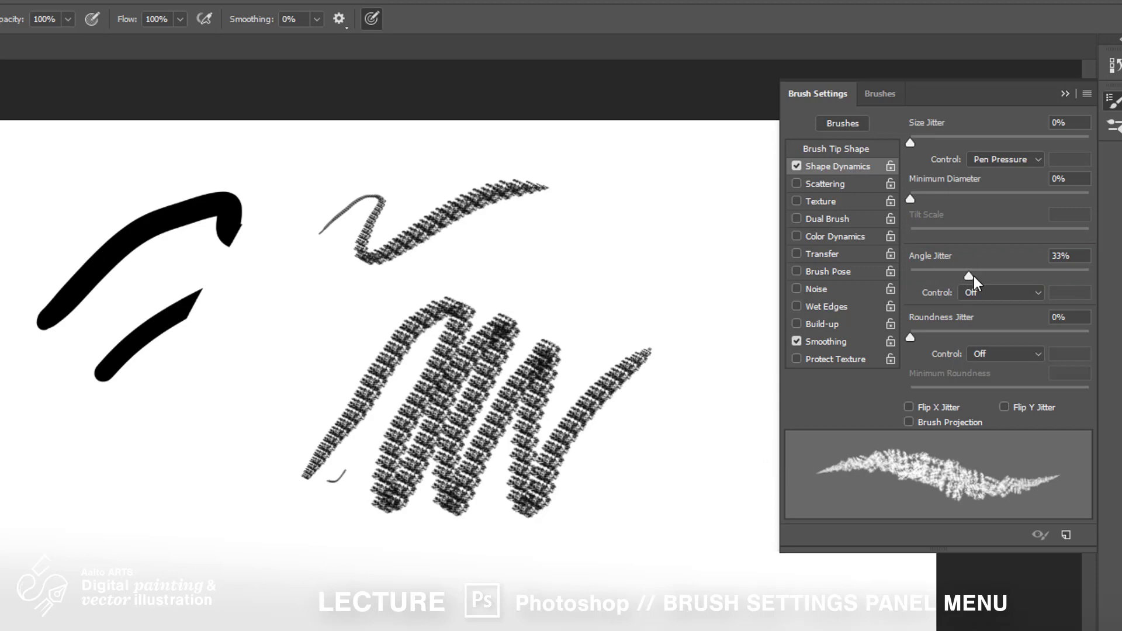
{"action": "left_click_drag", "start_coordinate": [974, 276], "coordinate": [1089, 276]}
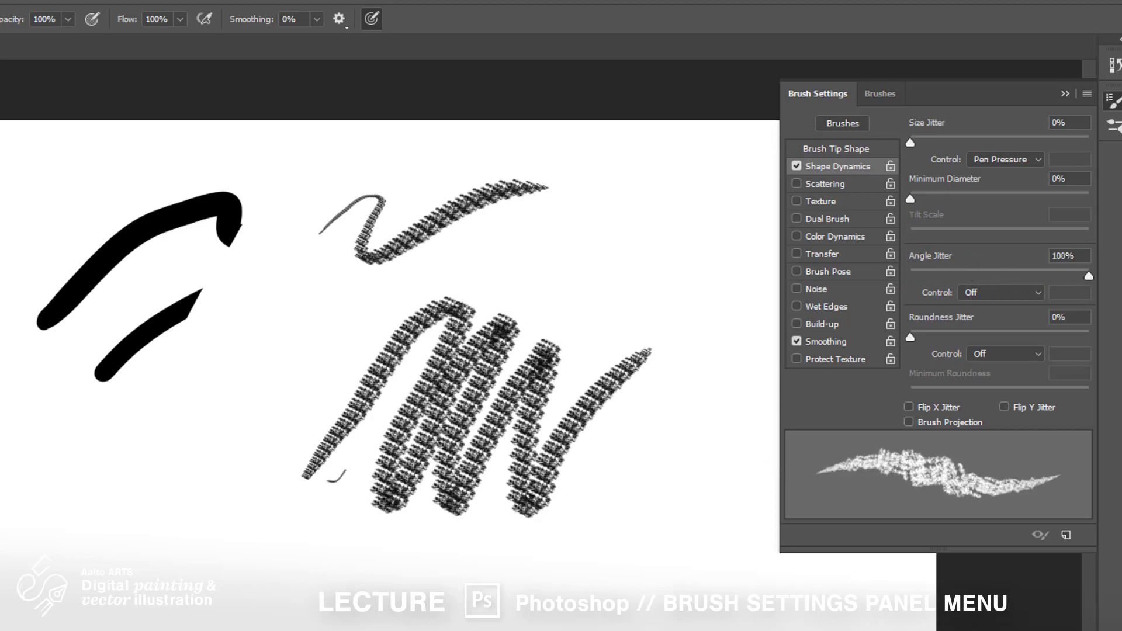
{"action": "mouse_move", "coordinate": [459, 257]}
{"action": "left_mouse_down"}
{"action": "mouse_move", "coordinate": [549, 218]}
{"action": "mouse_move", "coordinate": [518, 283]}
{"action": "mouse_move", "coordinate": [604, 256]}
{"action": "mouse_move", "coordinate": [656, 261]}
{"action": "mouse_move", "coordinate": [676, 321]}
{"action": "mouse_move", "coordinate": [607, 533]}
{"action": "left_mouse_up"}
{"action": "left_click_drag", "start_coordinate": [562, 608], "coordinate": [560, 615]}
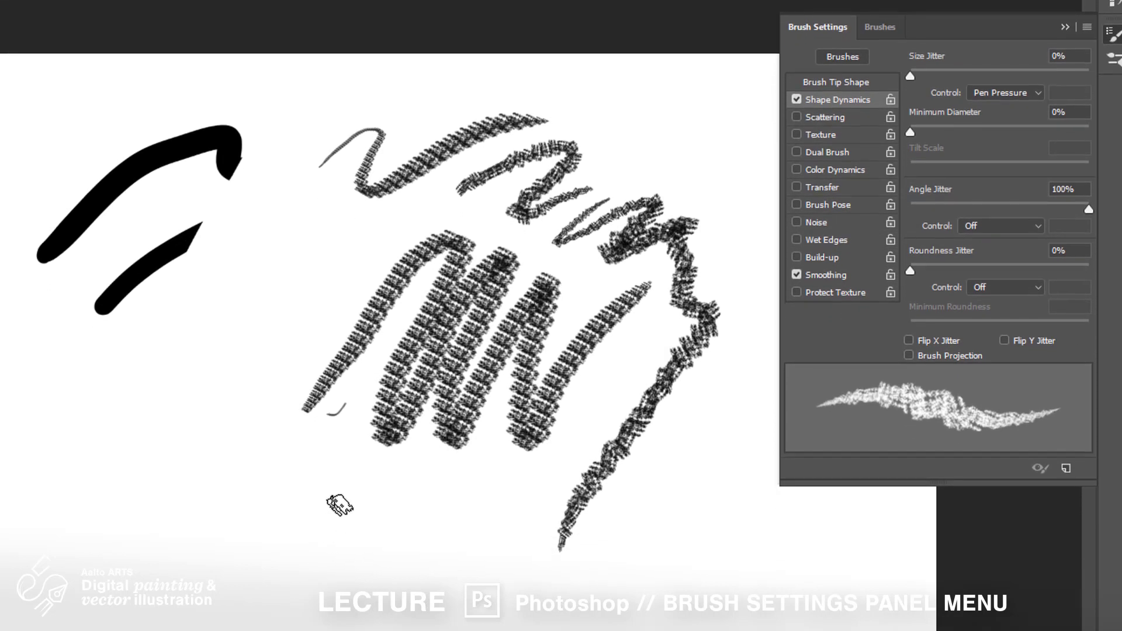
{"action": "left_click_drag", "start_coordinate": [332, 576], "coordinate": [405, 546]}
{"action": "mouse_move", "coordinate": [405, 479]}
{"action": "left_mouse_down"}
{"action": "mouse_move", "coordinate": [346, 540]}
{"action": "mouse_move", "coordinate": [422, 498]}
{"action": "mouse_move", "coordinate": [378, 546]}
{"action": "mouse_move", "coordinate": [415, 527]}
{"action": "mouse_move", "coordinate": [407, 547]}
{"action": "mouse_move", "coordinate": [422, 545]}
{"action": "mouse_move", "coordinate": [406, 579]}
{"action": "mouse_move", "coordinate": [451, 552]}
{"action": "mouse_move", "coordinate": [438, 605]}
{"action": "left_mouse_up"}
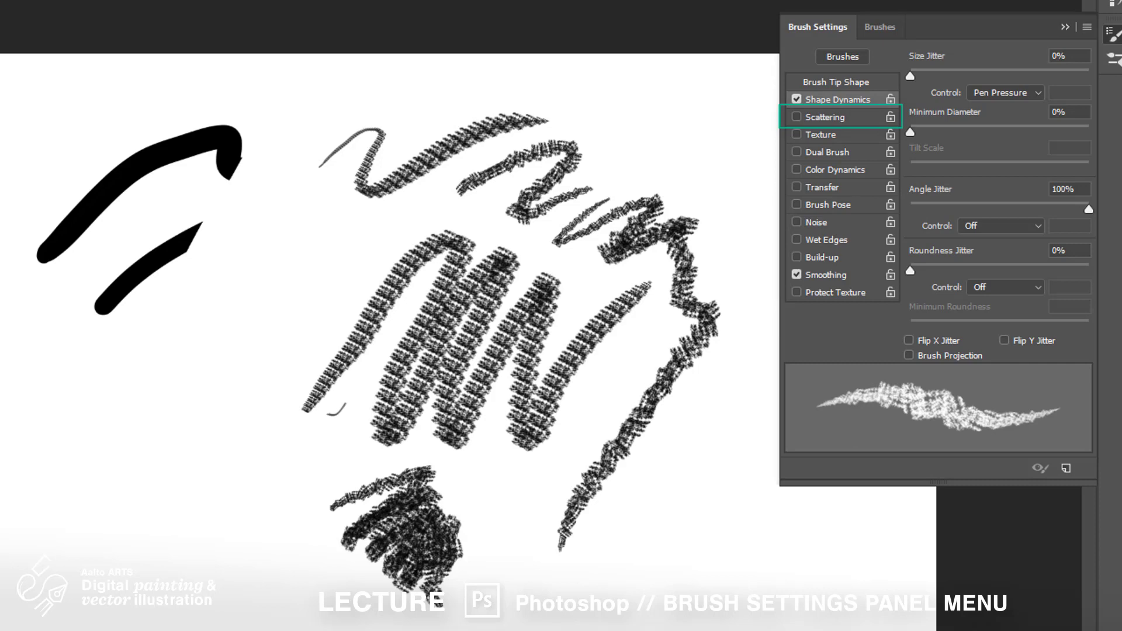
Enable Scattering, set Scatter to 328%, and paint a scattered test stroke
{"action": "left_click", "coordinate": [837, 116]}
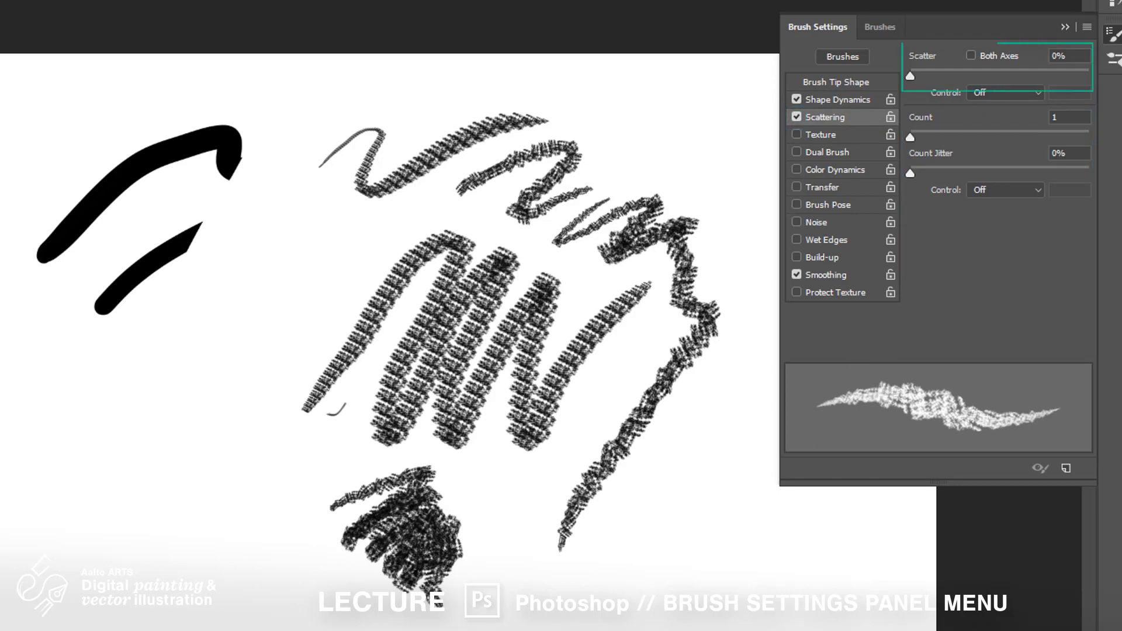
{"action": "left_click_drag", "start_coordinate": [911, 75], "coordinate": [969, 73]}
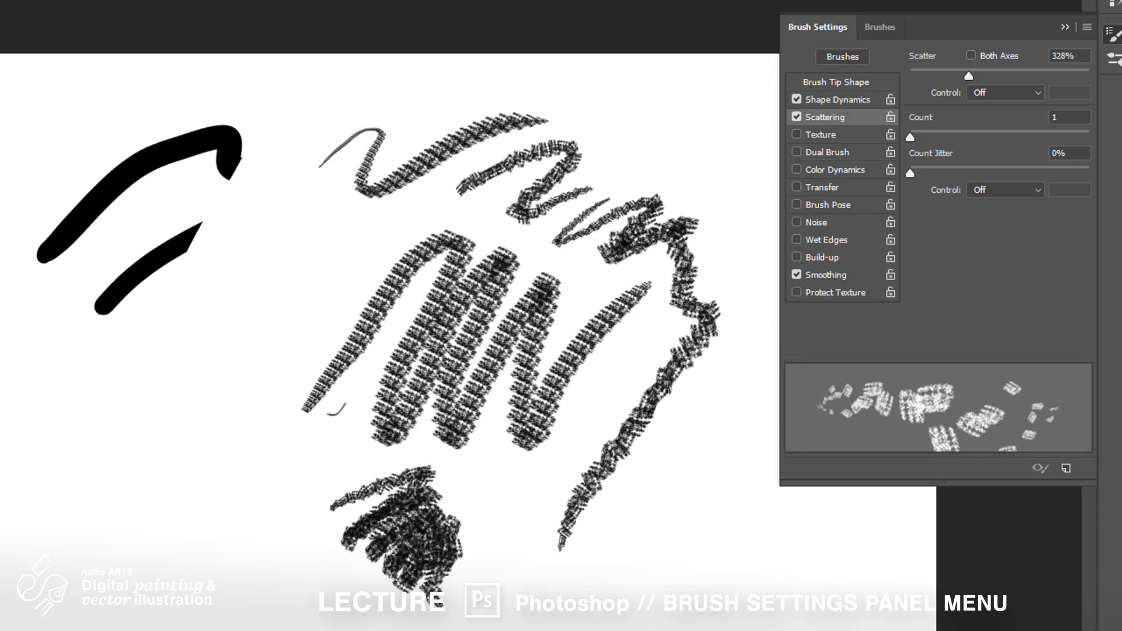
{"action": "mouse_move", "coordinate": [349, 218]}
{"action": "left_mouse_down"}
{"action": "mouse_move", "coordinate": [321, 229]}
{"action": "mouse_move", "coordinate": [292, 251]}
{"action": "mouse_move", "coordinate": [323, 263]}
{"action": "mouse_move", "coordinate": [311, 291]}
{"action": "mouse_move", "coordinate": [256, 307]}
{"action": "mouse_move", "coordinate": [267, 365]}
{"action": "mouse_move", "coordinate": [210, 410]}
{"action": "mouse_move", "coordinate": [258, 504]}
{"action": "left_mouse_up"}
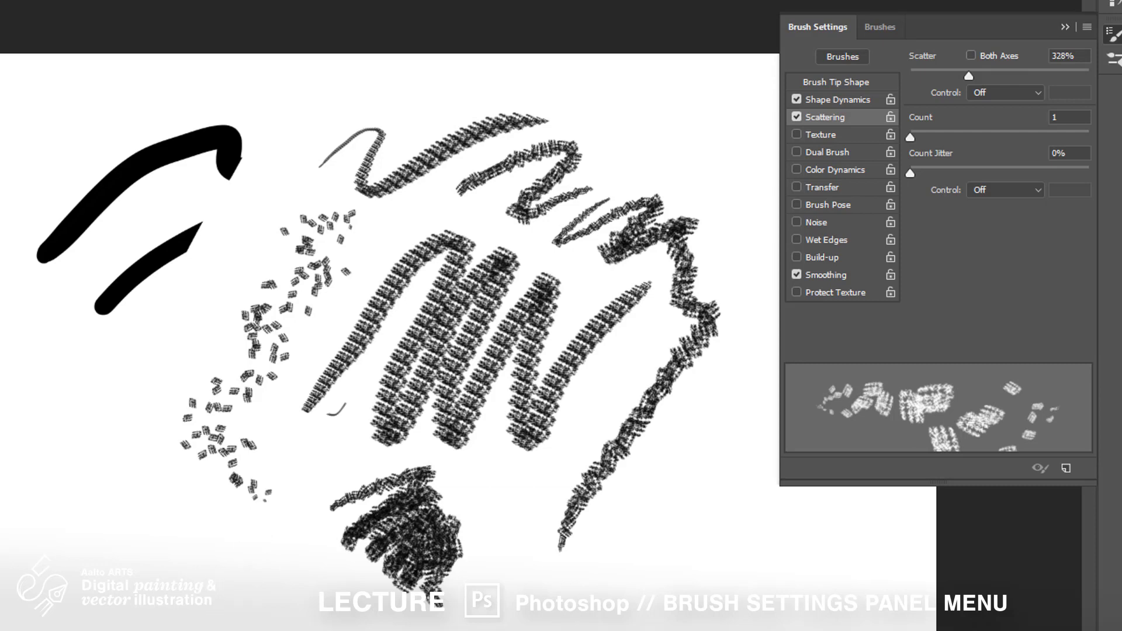
Set the brush tip spacing to 9% and paint a dense test stroke
{"action": "left_click", "coordinate": [840, 81]}
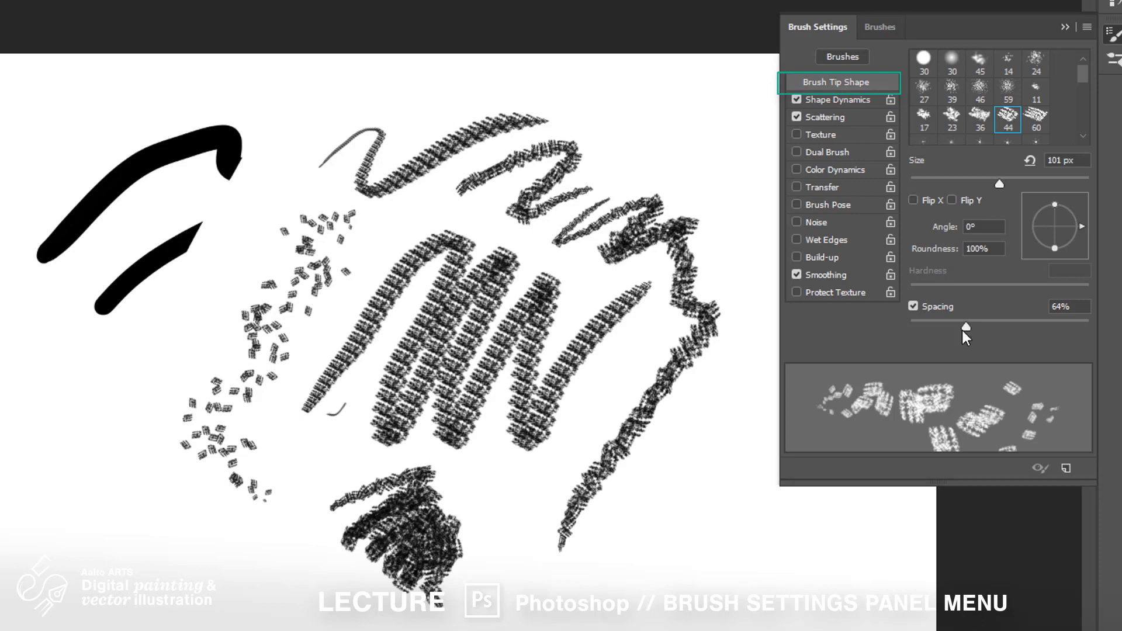
{"action": "left_click_drag", "start_coordinate": [963, 331], "coordinate": [917, 330]}
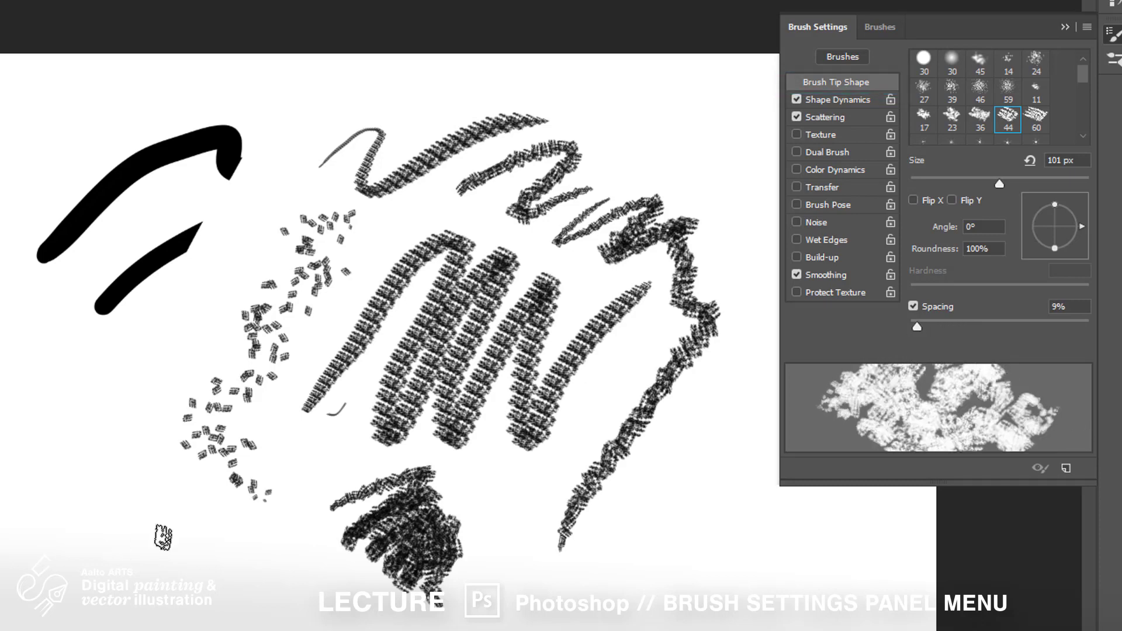
{"action": "mouse_move", "coordinate": [634, 92]}
{"action": "left_mouse_down"}
{"action": "mouse_move", "coordinate": [608, 105]}
{"action": "mouse_move", "coordinate": [653, 120]}
{"action": "mouse_move", "coordinate": [678, 146]}
{"action": "mouse_move", "coordinate": [637, 173]}
{"action": "mouse_move", "coordinate": [701, 193]}
{"action": "mouse_move", "coordinate": [708, 264]}
{"action": "mouse_move", "coordinate": [645, 359]}
{"action": "mouse_move", "coordinate": [669, 326]}
{"action": "mouse_move", "coordinate": [584, 289]}
{"action": "mouse_move", "coordinate": [625, 339]}
{"action": "mouse_move", "coordinate": [578, 303]}
{"action": "mouse_move", "coordinate": [526, 410]}
{"action": "mouse_move", "coordinate": [479, 421]}
{"action": "mouse_move", "coordinate": [545, 456]}
{"action": "mouse_move", "coordinate": [497, 421]}
{"action": "mouse_move", "coordinate": [661, 328]}
{"action": "mouse_move", "coordinate": [631, 473]}
{"action": "mouse_move", "coordinate": [481, 435]}
{"action": "mouse_move", "coordinate": [436, 459]}
{"action": "left_mouse_up"}
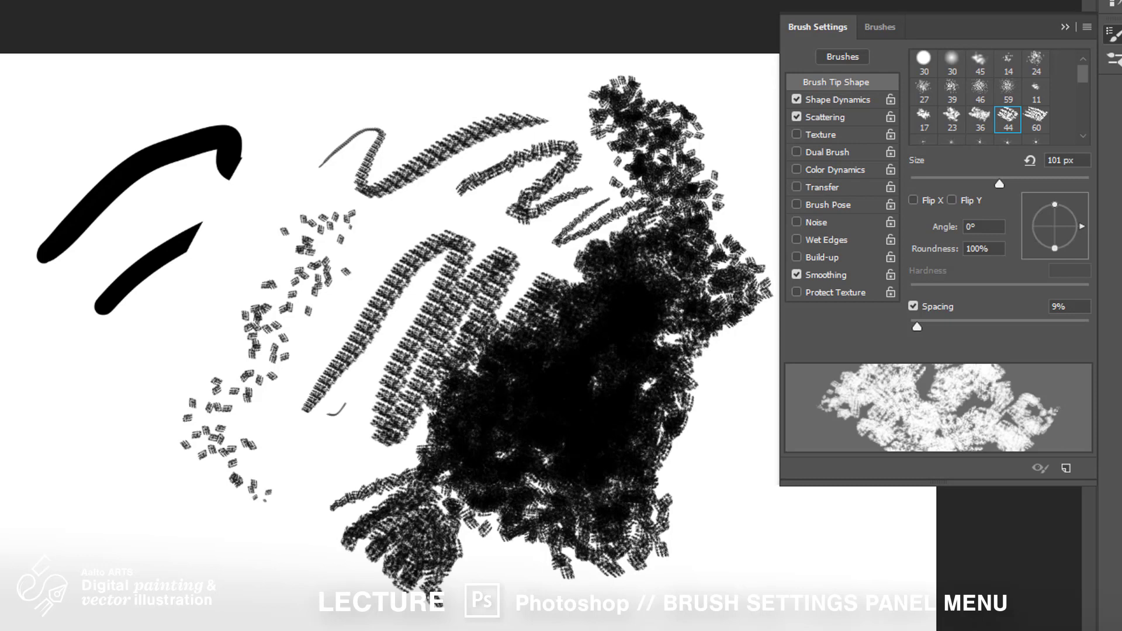
Save the brush as a new preset named Chalk 44 pixels 1 without Include Tool Settings
{"action": "left_click", "coordinate": [1065, 469]}
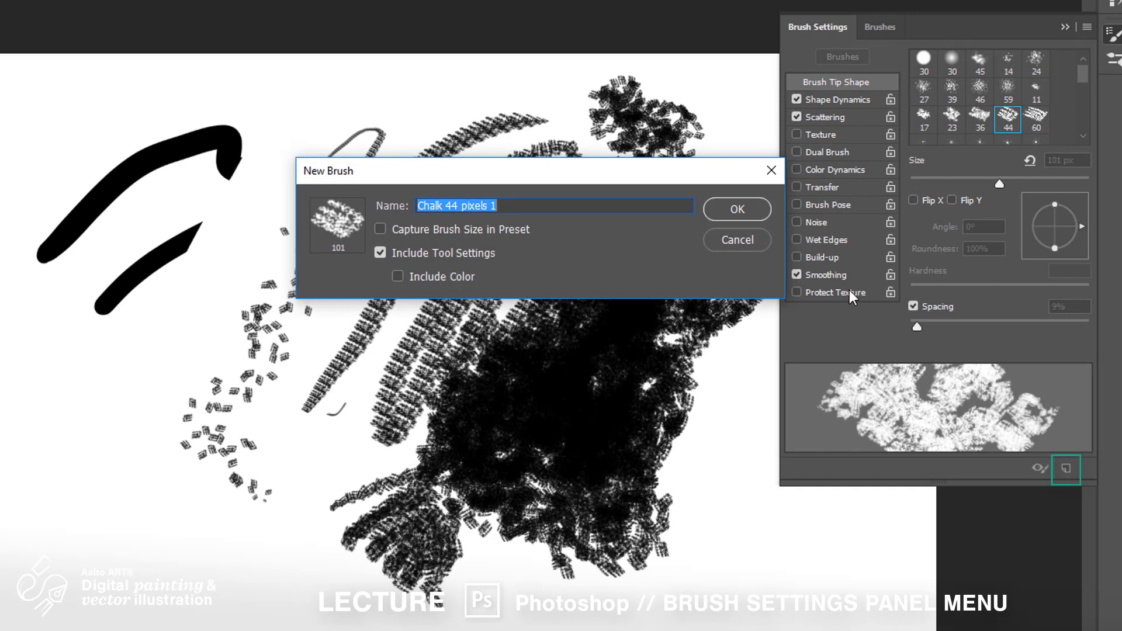
{"action": "left_click", "coordinate": [737, 208]}
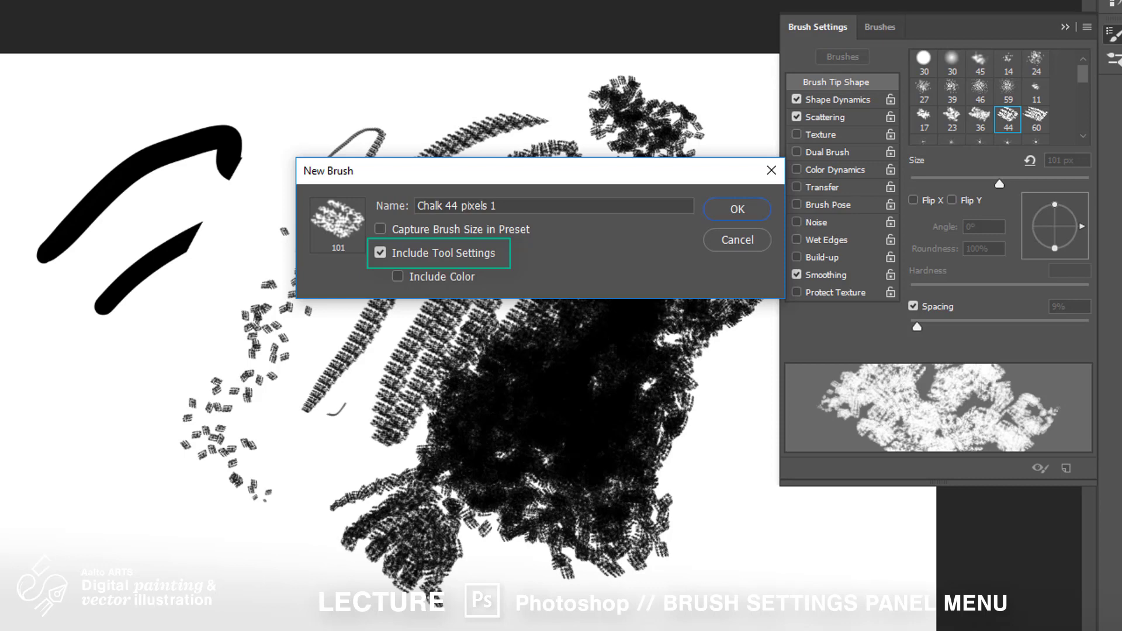
{"action": "left_click", "coordinate": [381, 253]}
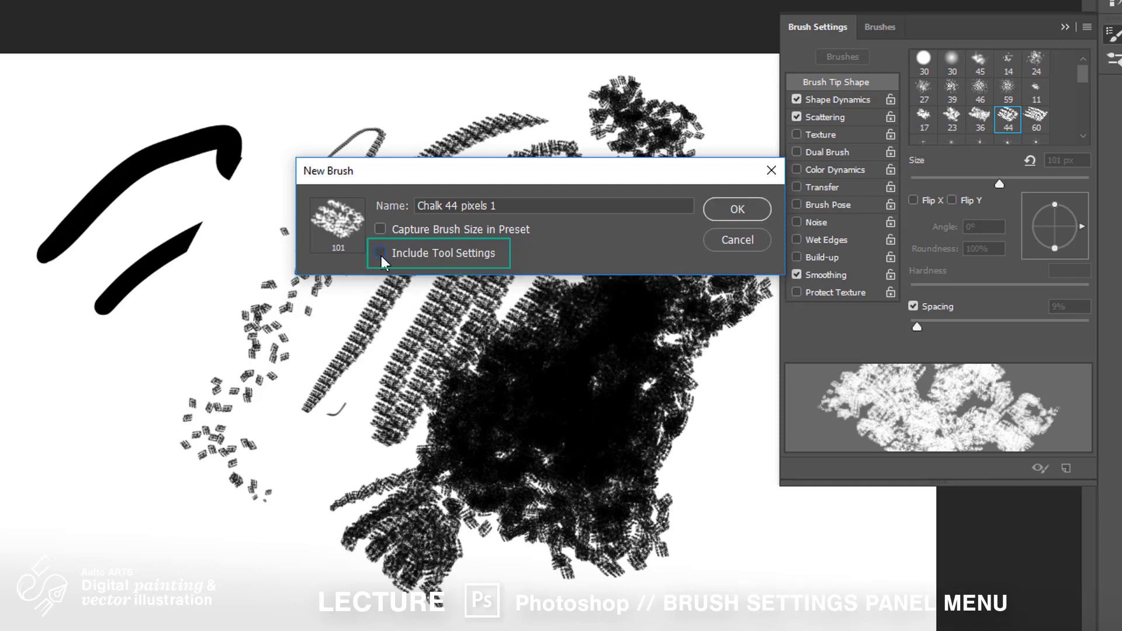
{"action": "left_click", "coordinate": [738, 209]}
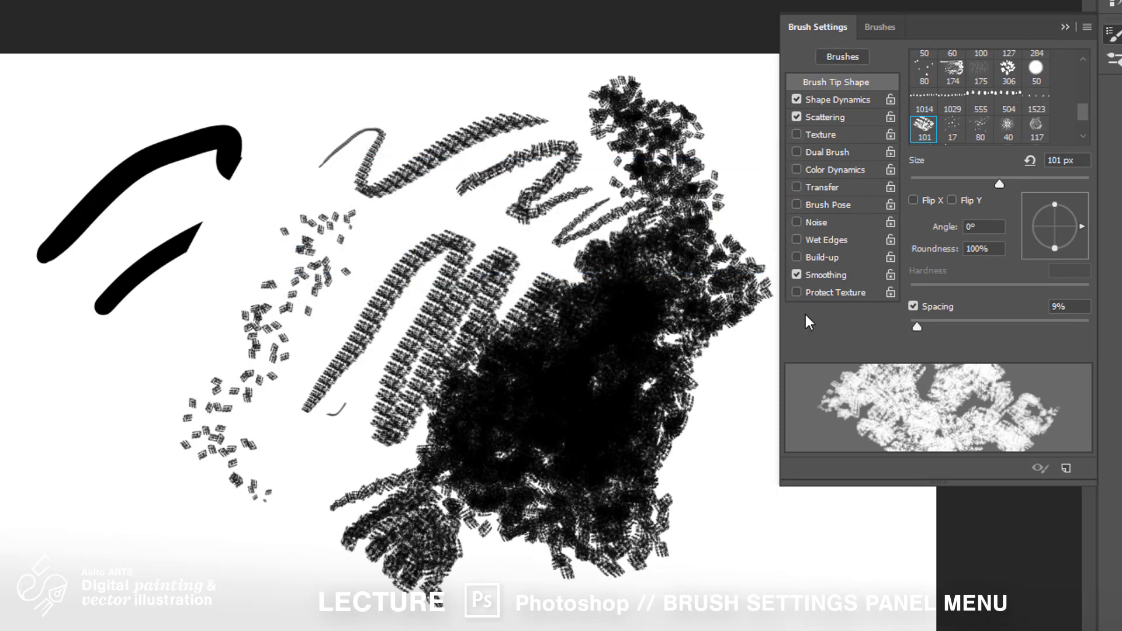
Check the new preset in the brush picker, close the Brush Settings panel, and paint with it
{"action": "right_click", "coordinate": [235, 95]}
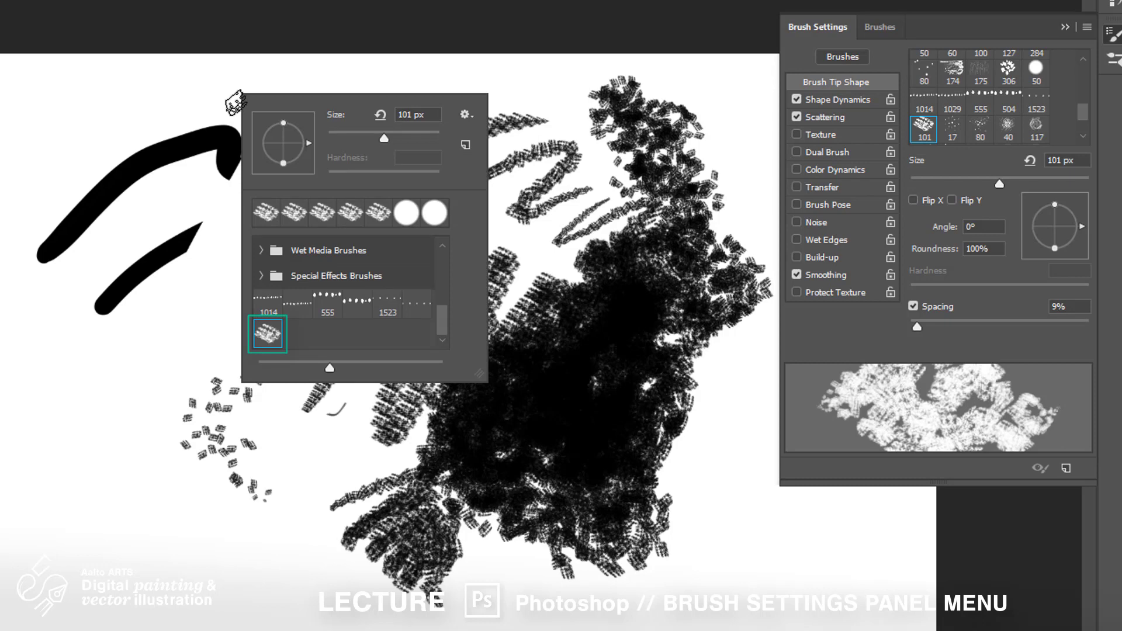
{"action": "left_click", "coordinate": [1069, 26]}
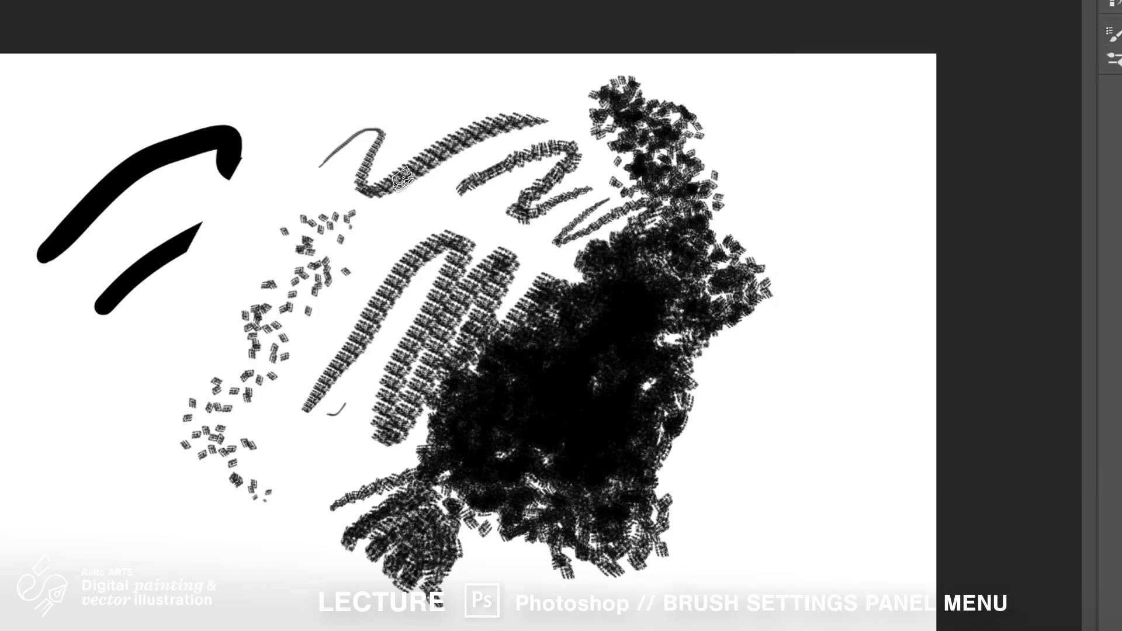
{"action": "mouse_move", "coordinate": [535, 268]}
{"action": "left_mouse_down"}
{"action": "mouse_move", "coordinate": [600, 209]}
{"action": "mouse_move", "coordinate": [521, 255]}
{"action": "mouse_move", "coordinate": [597, 156]}
{"action": "mouse_move", "coordinate": [522, 213]}
{"action": "mouse_move", "coordinate": [472, 190]}
{"action": "mouse_move", "coordinate": [472, 275]}
{"action": "mouse_move", "coordinate": [418, 331]}
{"action": "mouse_move", "coordinate": [461, 262]}
{"action": "mouse_move", "coordinate": [421, 247]}
{"action": "mouse_move", "coordinate": [392, 304]}
{"action": "mouse_move", "coordinate": [418, 387]}
{"action": "mouse_move", "coordinate": [422, 278]}
{"action": "mouse_move", "coordinate": [436, 302]}
{"action": "mouse_move", "coordinate": [347, 275]}
{"action": "mouse_move", "coordinate": [448, 247]}
{"action": "mouse_move", "coordinate": [479, 164]}
{"action": "mouse_move", "coordinate": [460, 348]}
{"action": "left_mouse_up"}
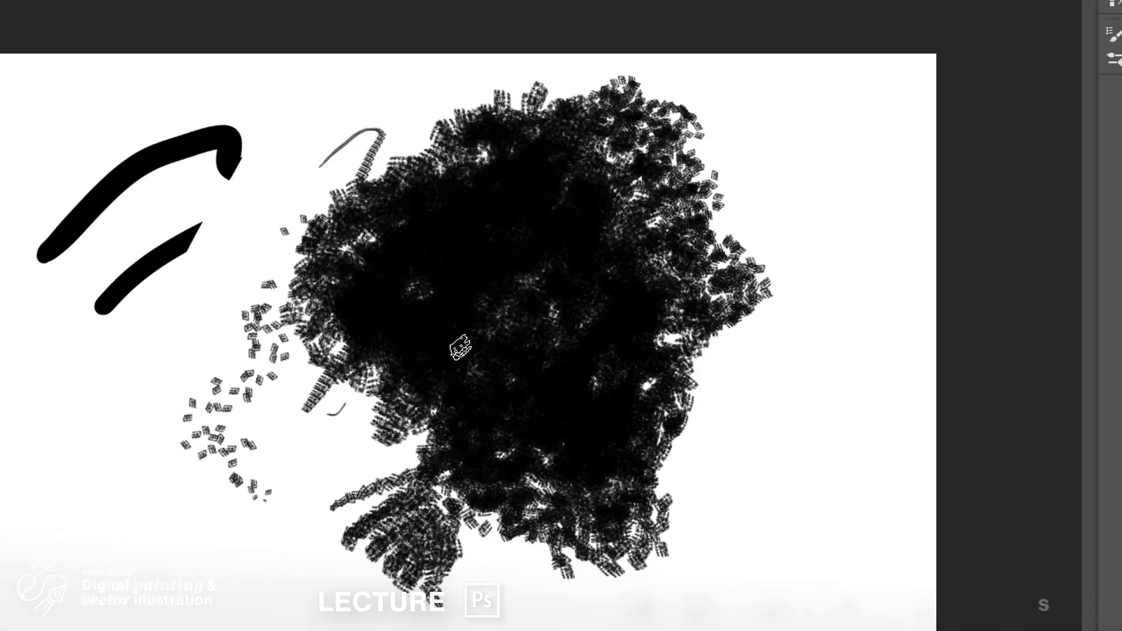